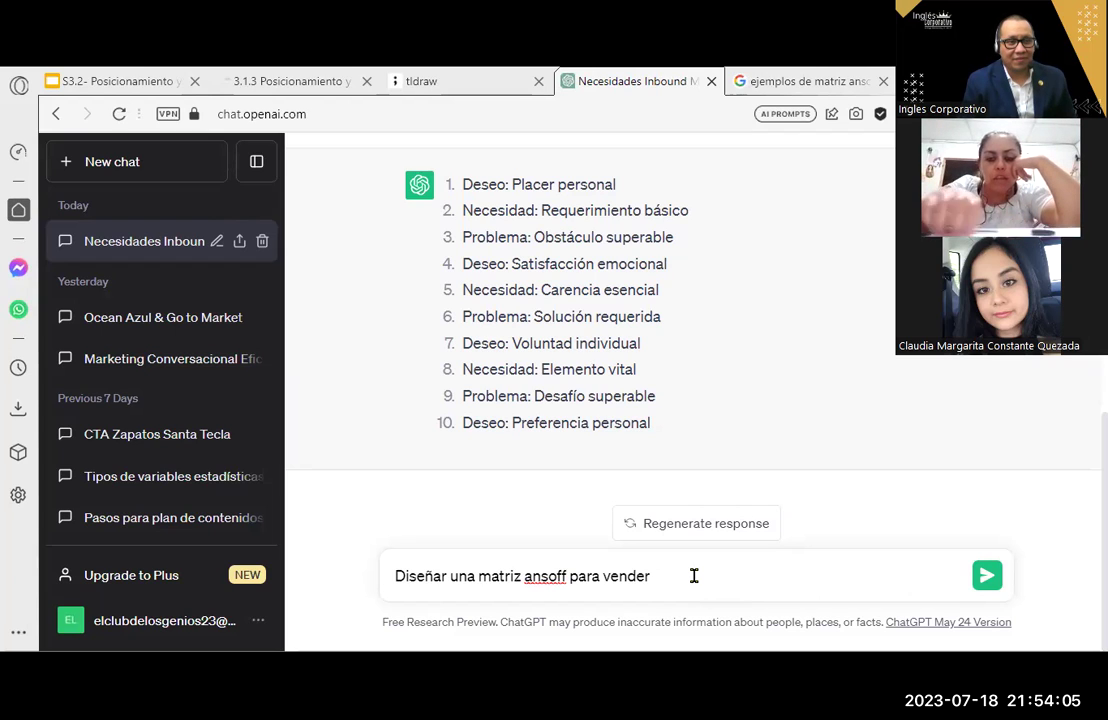
- Continue the Ansoff matrix prompt after "para vender" with "comida a domicilio con la especialidad sopas"
{"action": "type", "text": "com"}
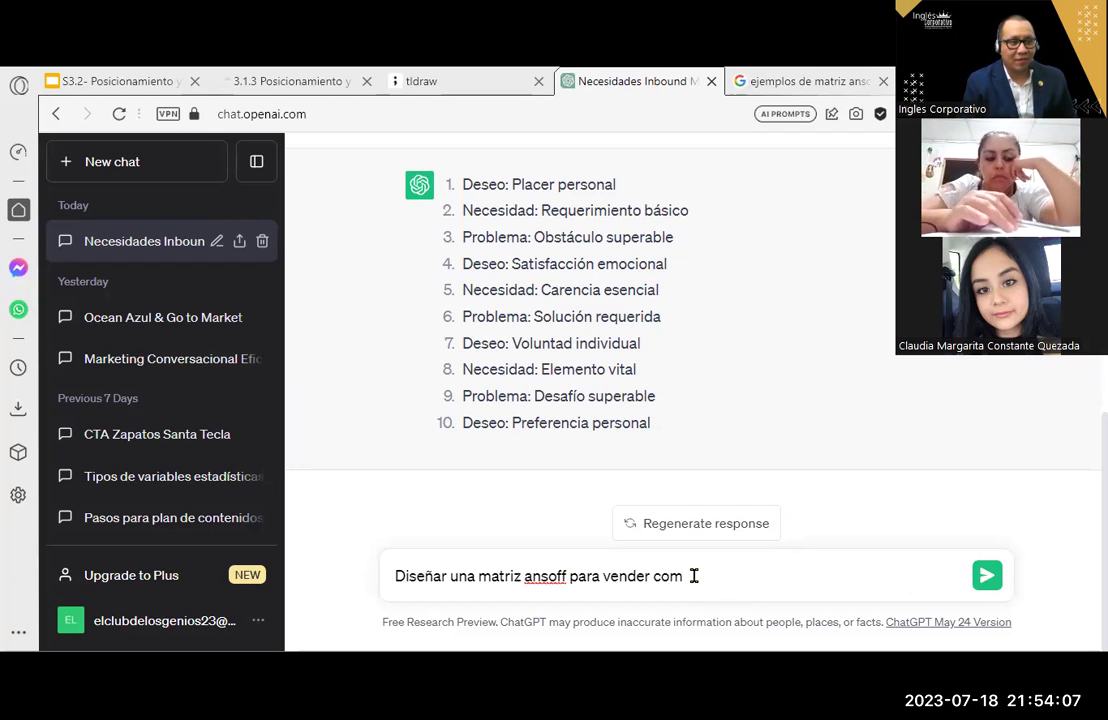
{"action": "type", "text": "ida a do"}
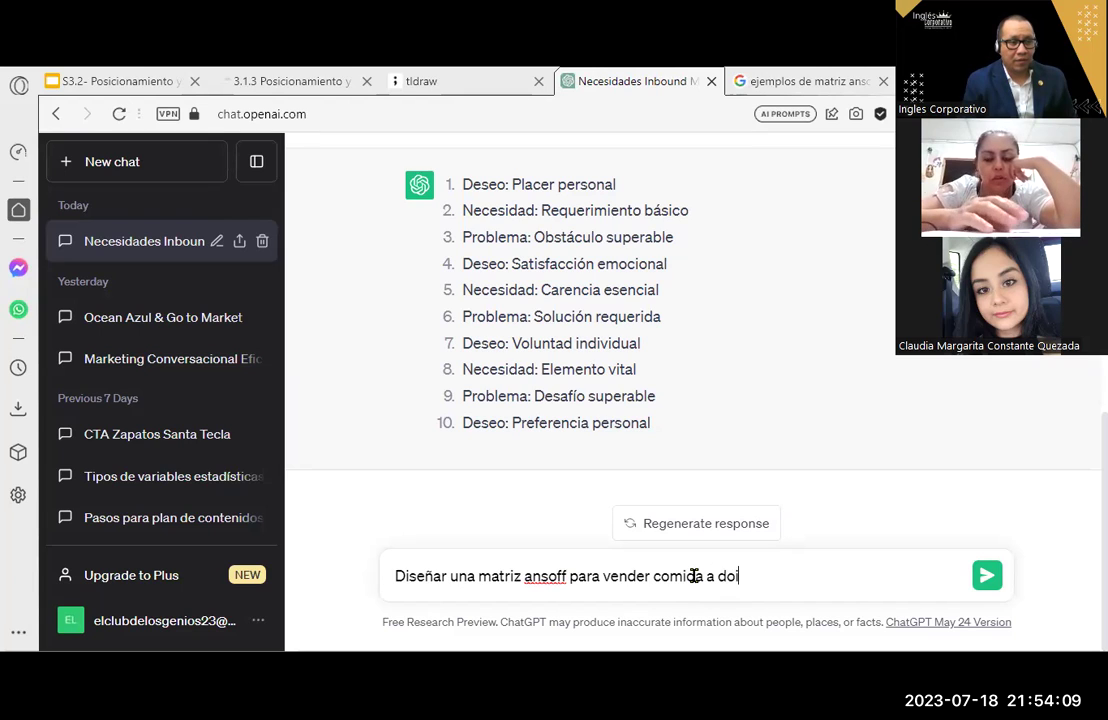
{"action": "type", "text": "micilio"}
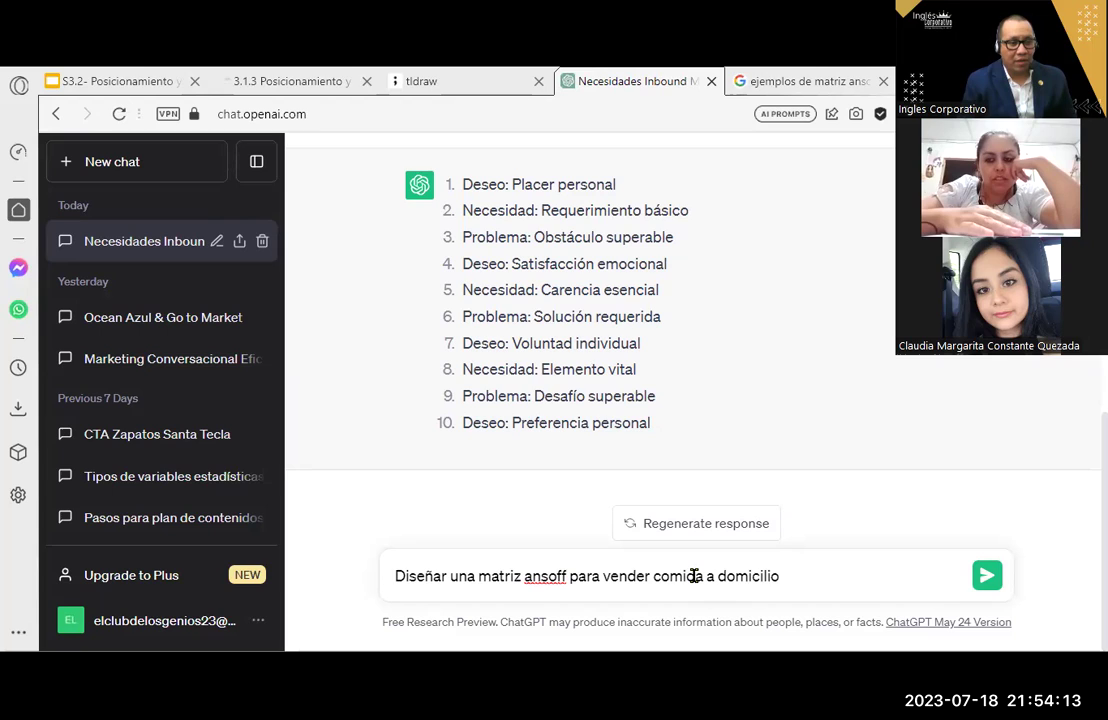
{"action": "type", "text": " con la especializ"}
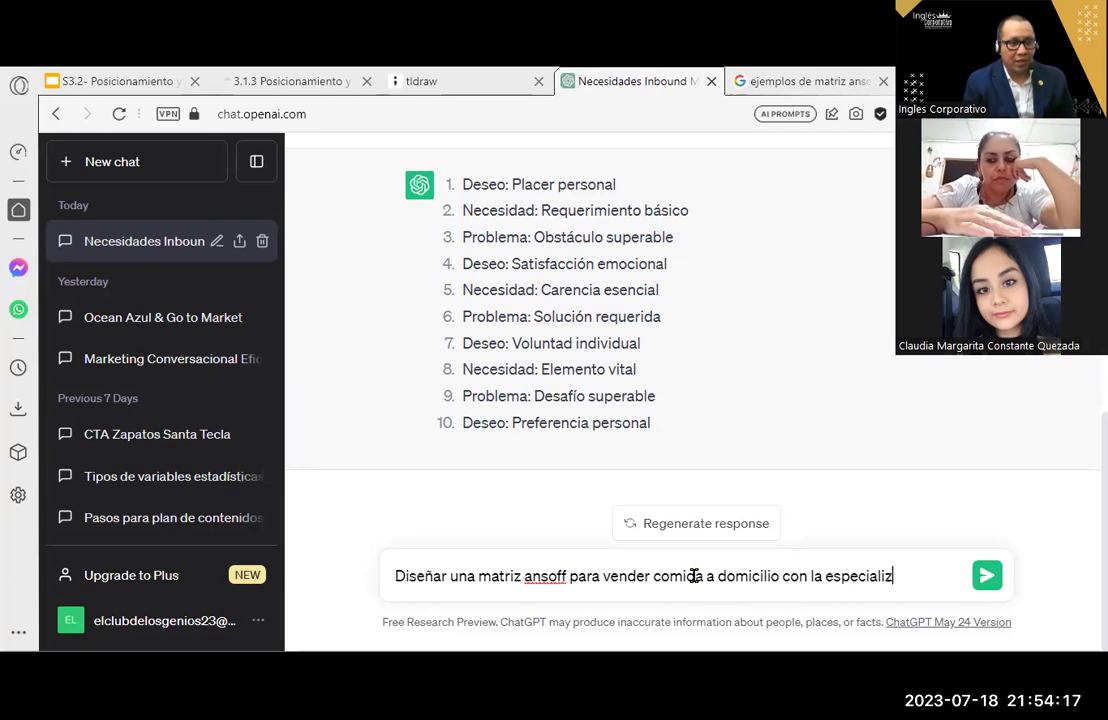
{"action": "key", "text": "BackSpace"}
{"action": "type", "text": "dad sopa"}
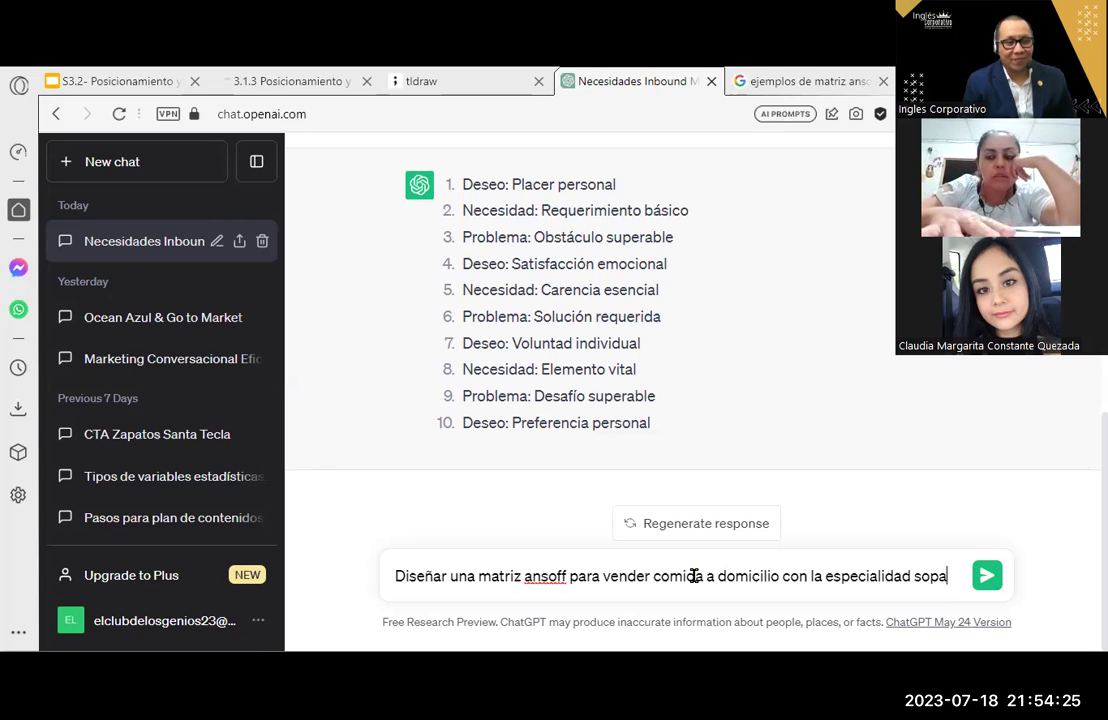
{"action": "type", "text": "s"}
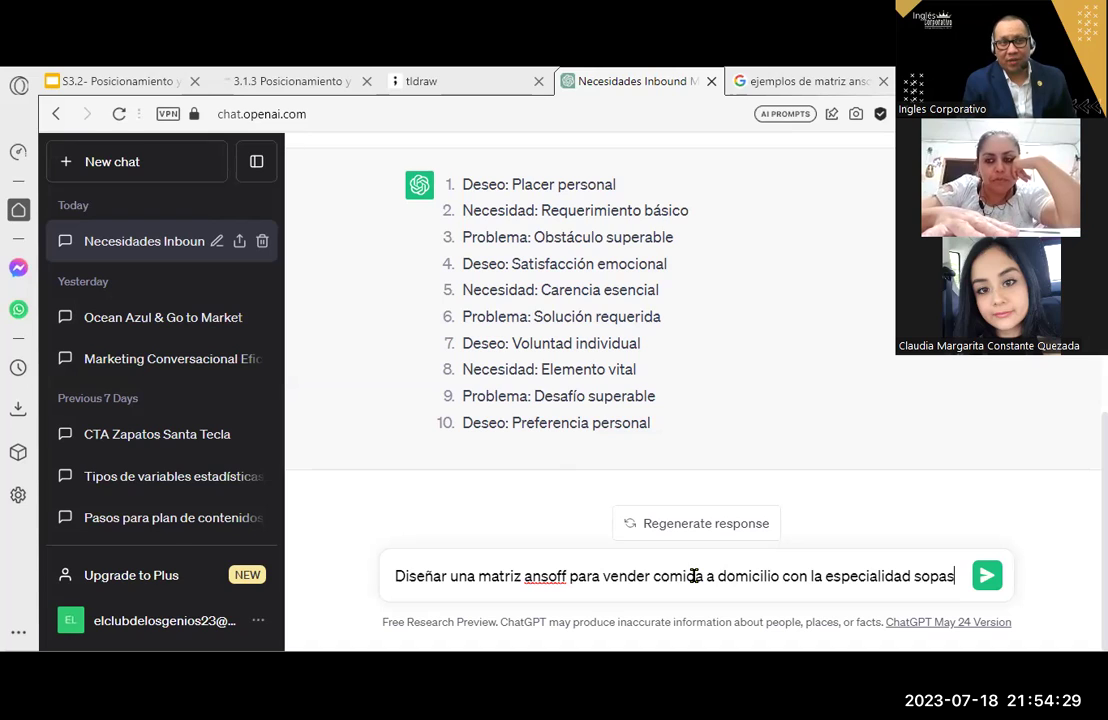
- Extend the prompt with the sales area and days: "en el area urbana para vender, dias lunes, miercoles y viernes"
{"action": "type", "text": " en el area ur"}
{"action": "key", "text": "BackSpace"}
{"action": "type", "text": "urbana p"}
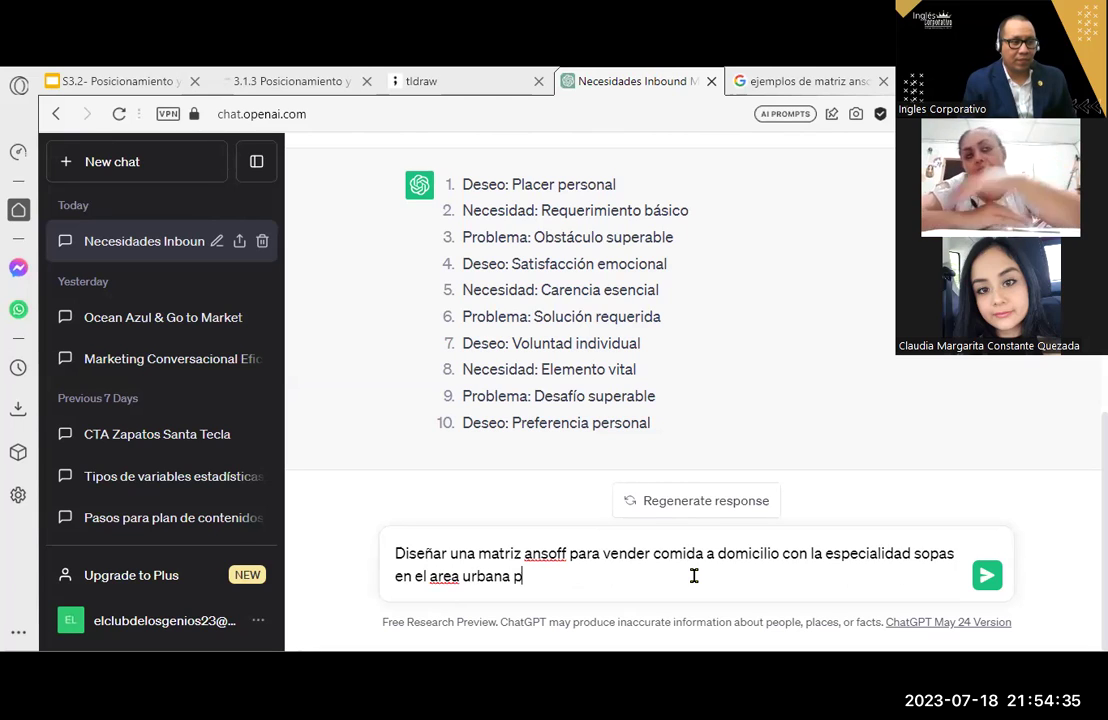
{"action": "type", "text": "ara vender, "}
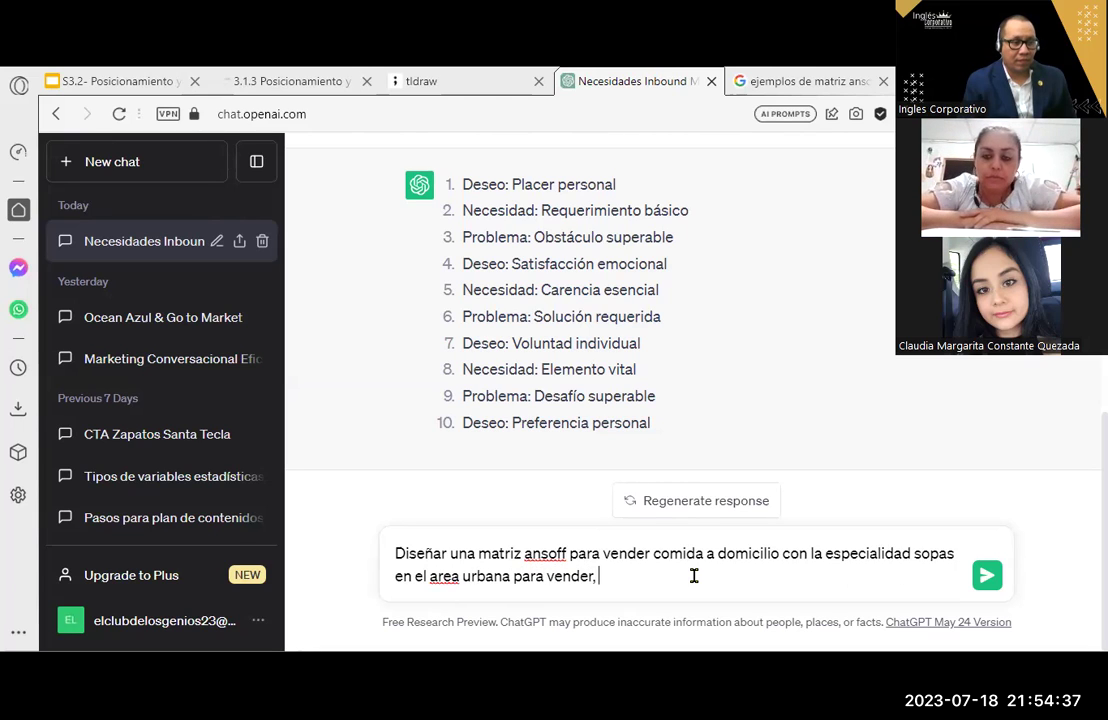
{"action": "type", "text": "dias lunes, miercoles y viernes"}
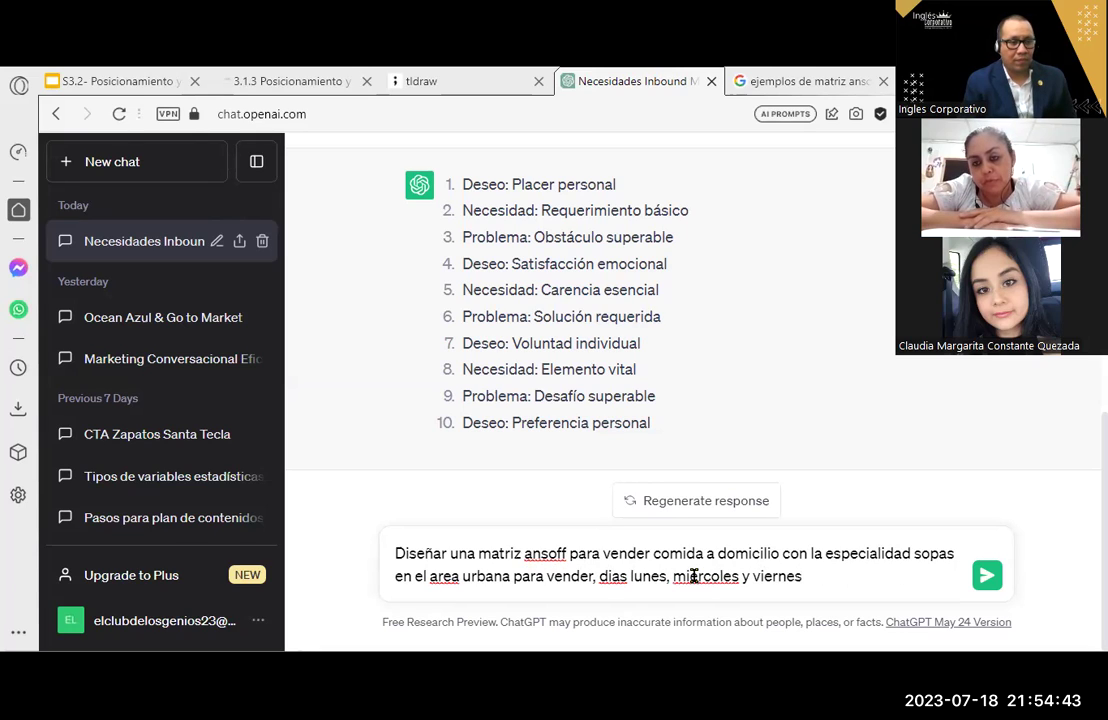
- Add the request ". Diseñar 4 tipos de productos rentables, sostenibles y escalables" to the prompt
{"action": "type", "text": ". Diseñar"}
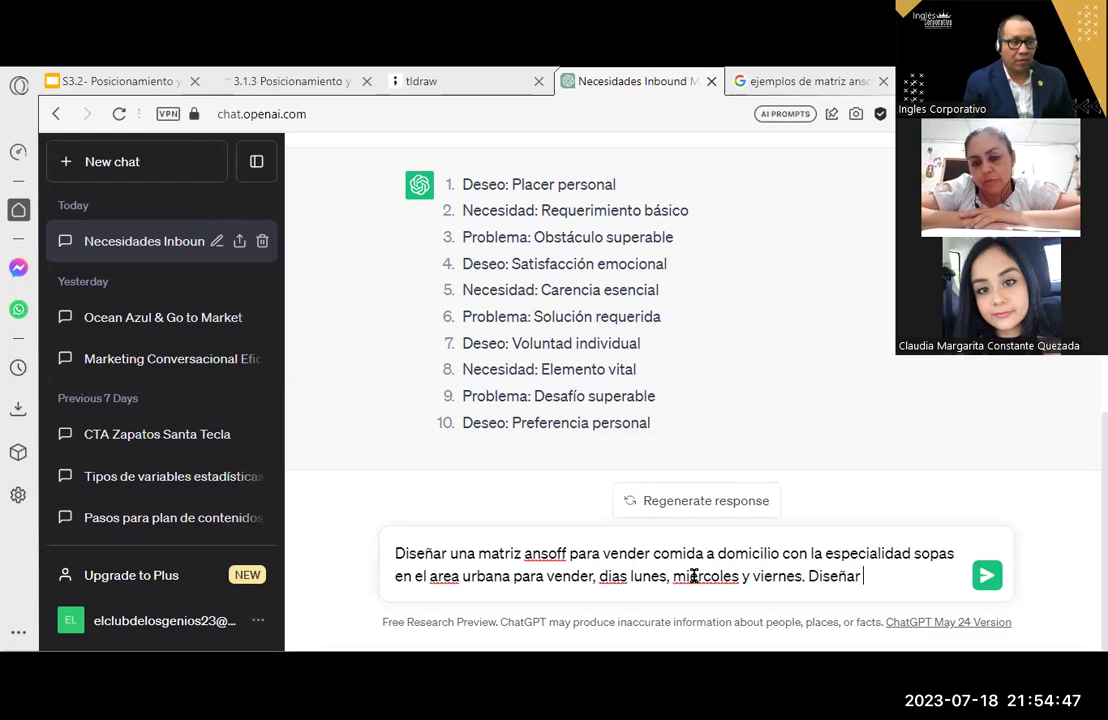
{"action": "type", "text": " 3"}
{"action": "key", "text": "BackSpace"}
{"action": "type", "text": "3"}
{"action": "key", "text": "BackSpace"}
{"action": "type", "text": "4 tipos de productos rentables,"}
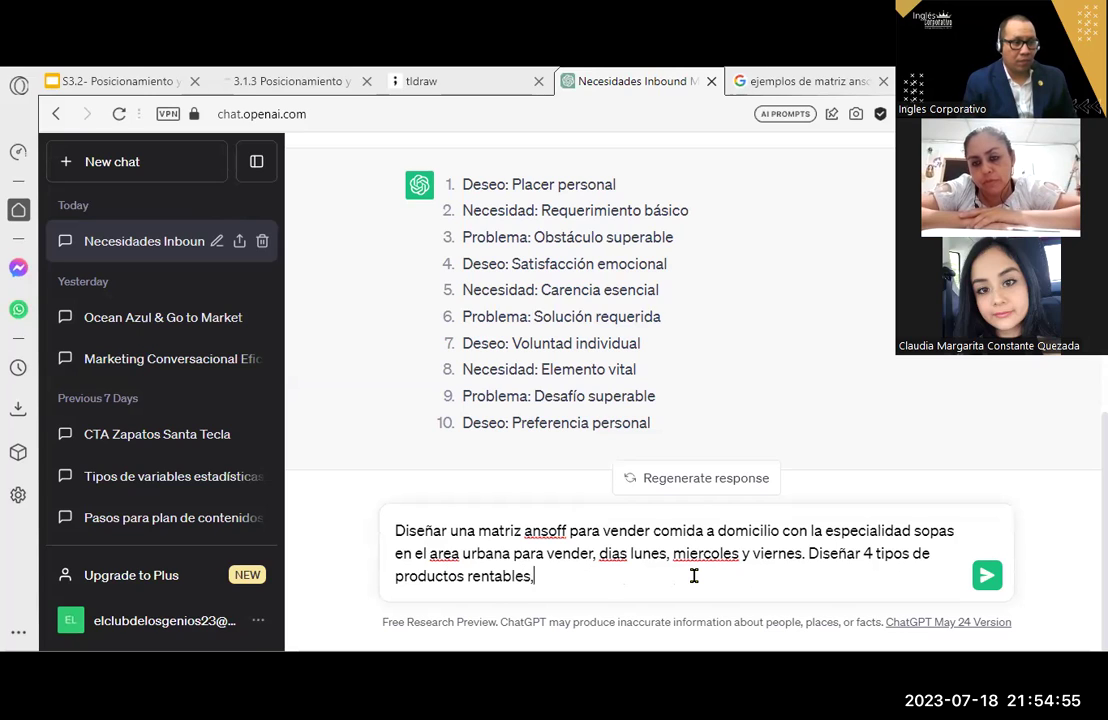
{"action": "type", "text": " sostenibles y escalabllables"}
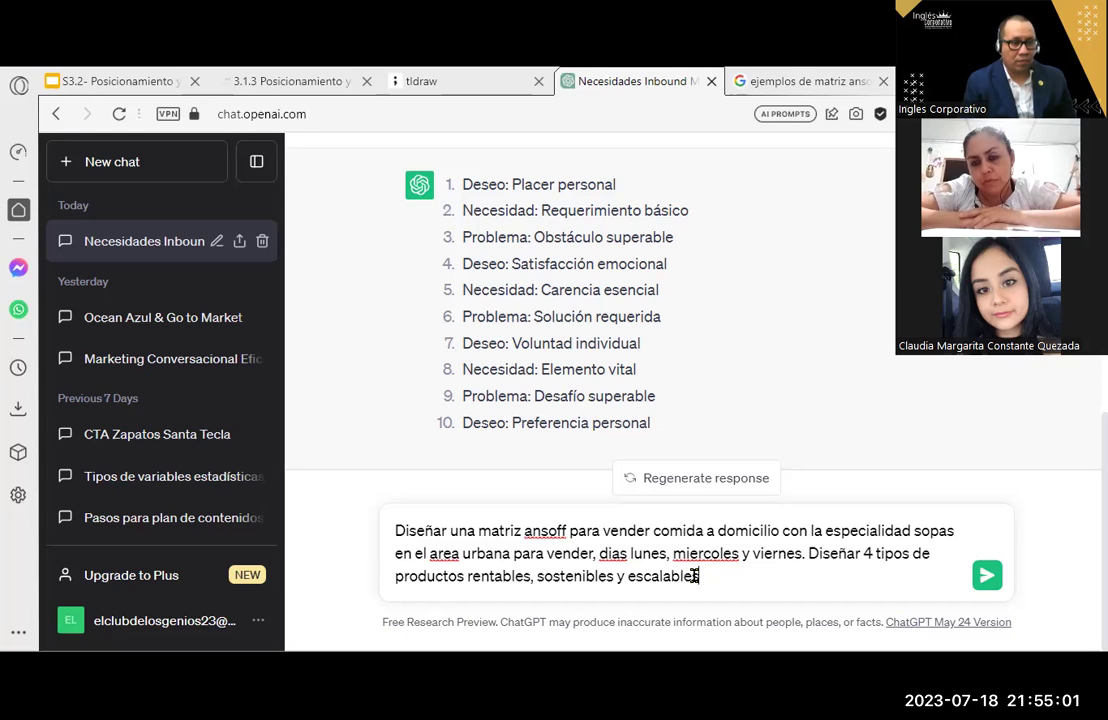
- Finish the prompt with ". Cada respuestas tiene que ser maximo 5 a 6 palabras:" and send it
{"action": "type", "text": ". Cada respuest"}
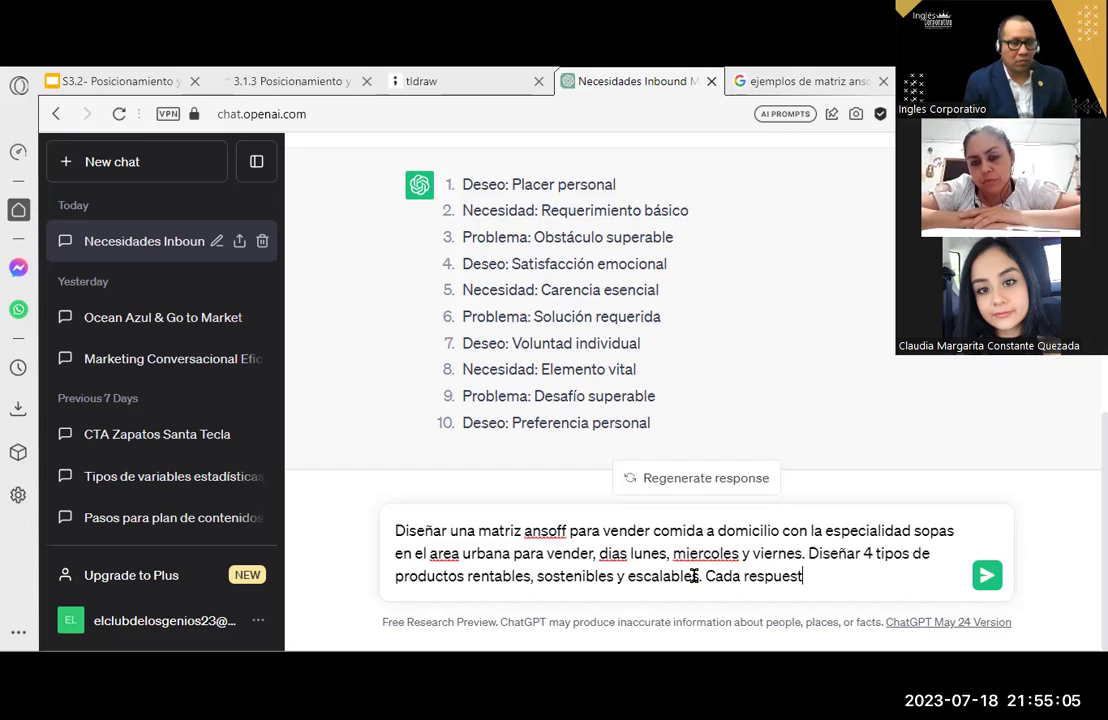
{"action": "type", "text": "as tiene que ser"}
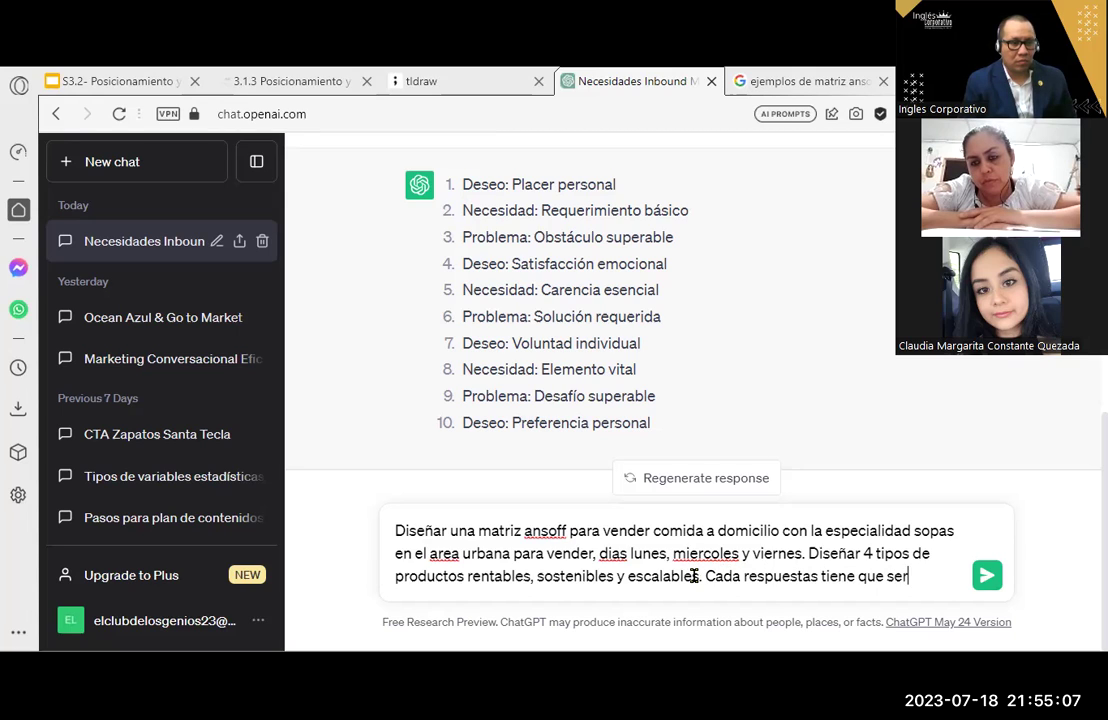
{"action": "type", "text": " maximo 2"}
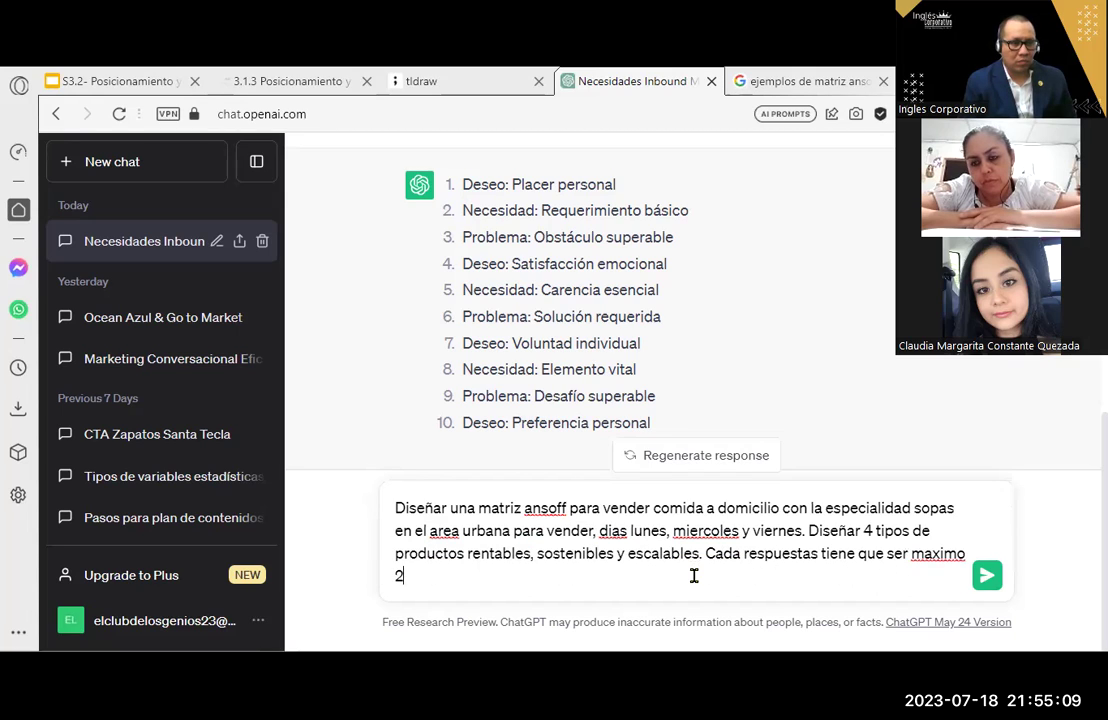
{"action": "key", "text": "BackSpace"}
{"action": "type", "text": "5"}
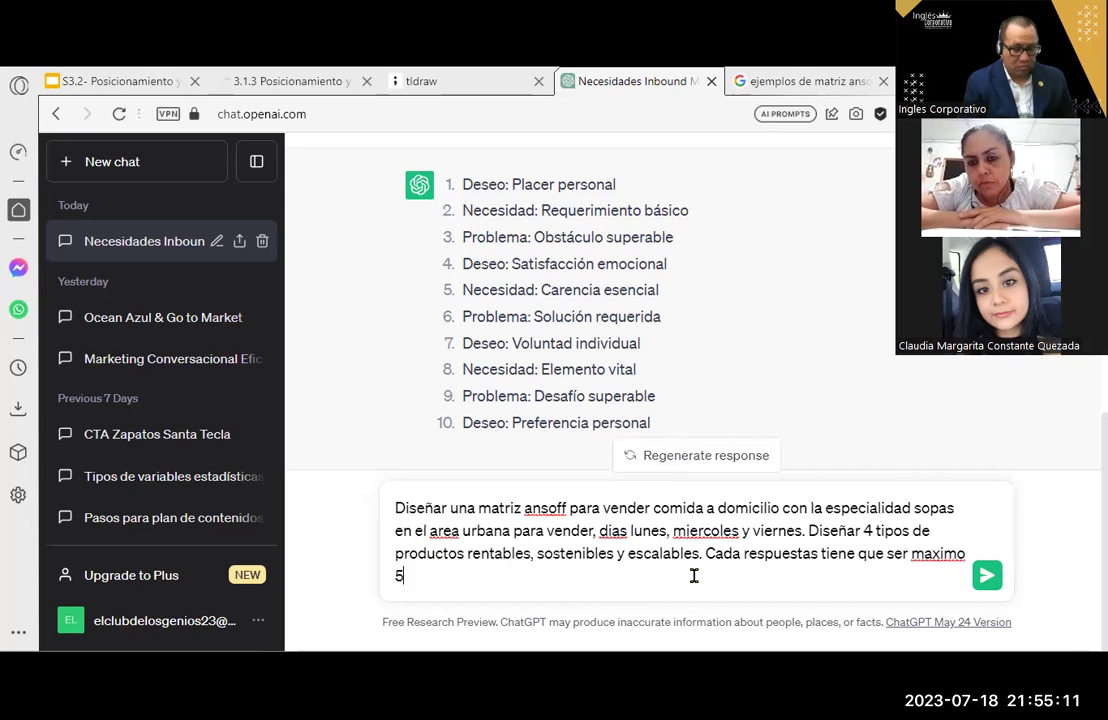
{"action": "type", "text": " a 6 p"}
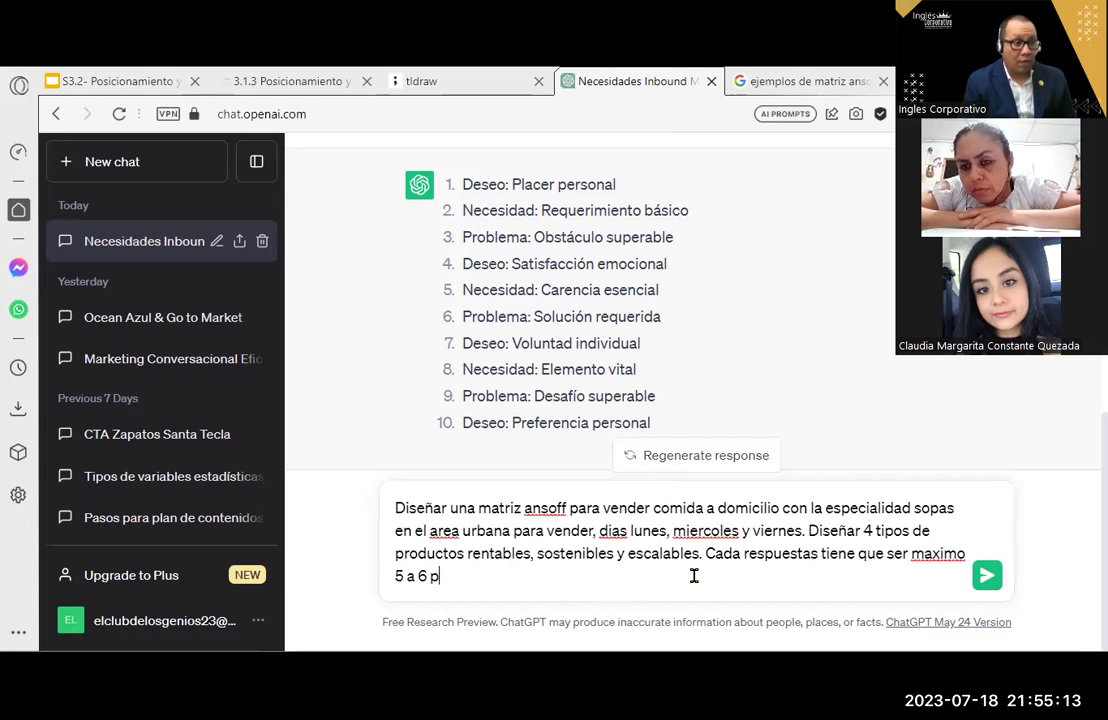
{"action": "type", "text": "alabras:"}
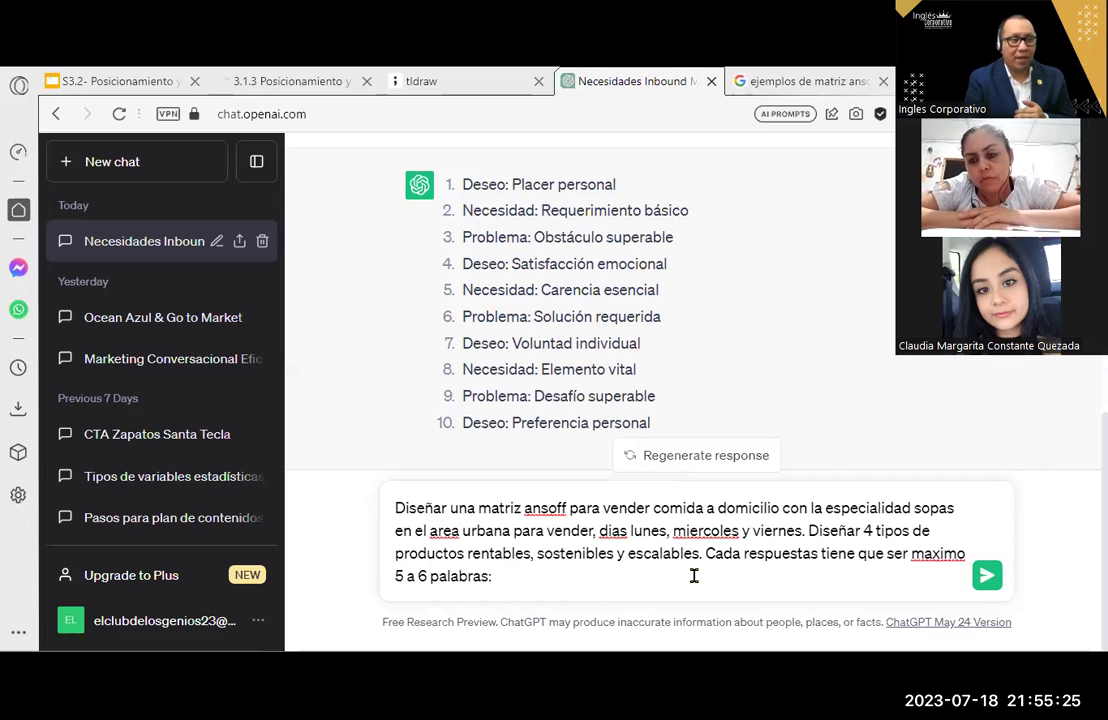
{"action": "key", "text": "Return"}
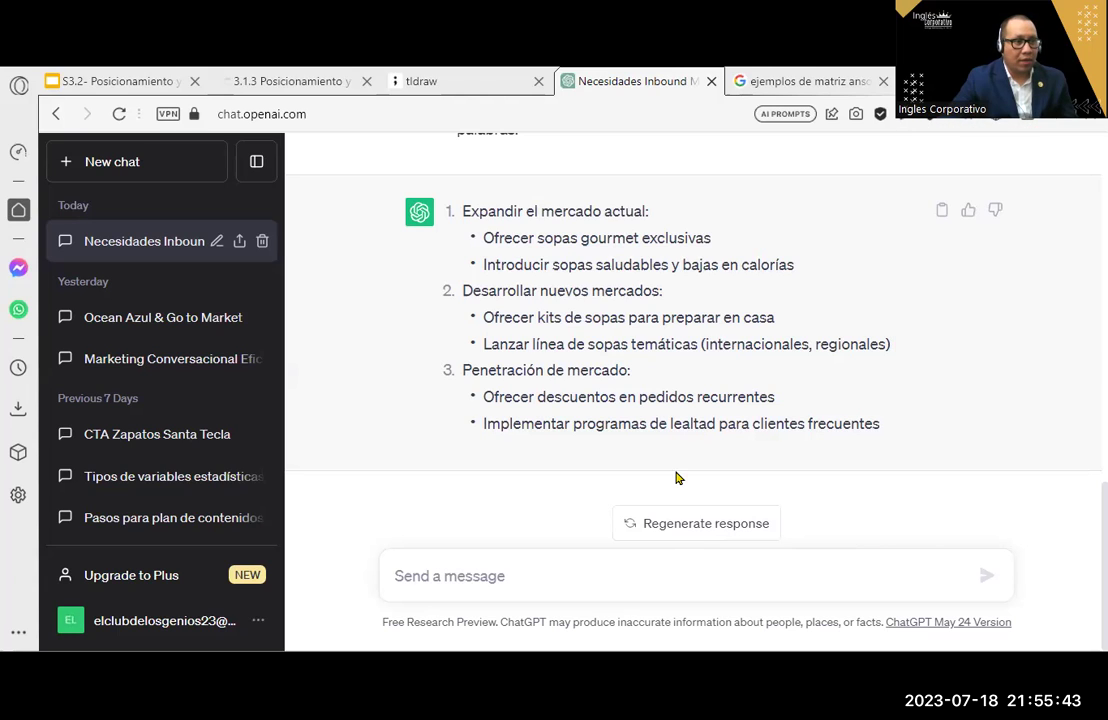
- Regenerate the Ansoff matrix answer twice to get a third version, and bring its full list into view
{"action": "left_click", "coordinate": [678, 523]}
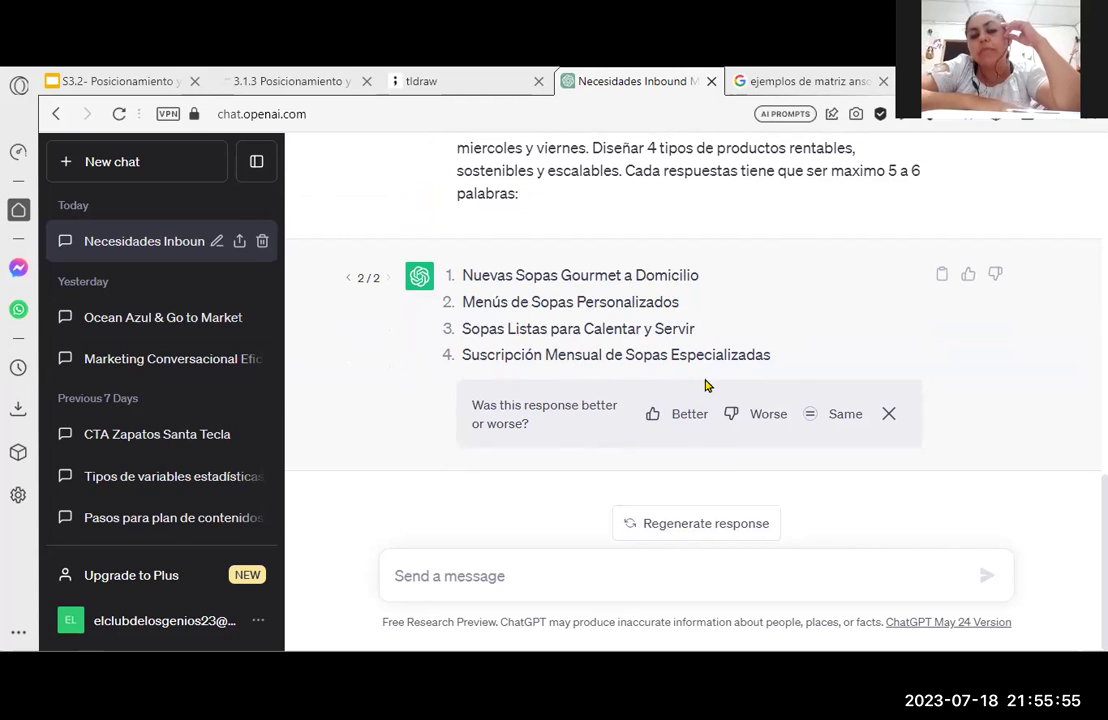
{"action": "scroll", "coordinate": [925, 322], "scroll_direction": "up", "scroll_amount": 1}
{"action": "scroll", "coordinate": [885, 351], "scroll_direction": "up", "scroll_amount": 2}
{"action": "scroll", "coordinate": [861, 382], "scroll_direction": "down", "scroll_amount": 2}
{"action": "left_click", "coordinate": [699, 525]}
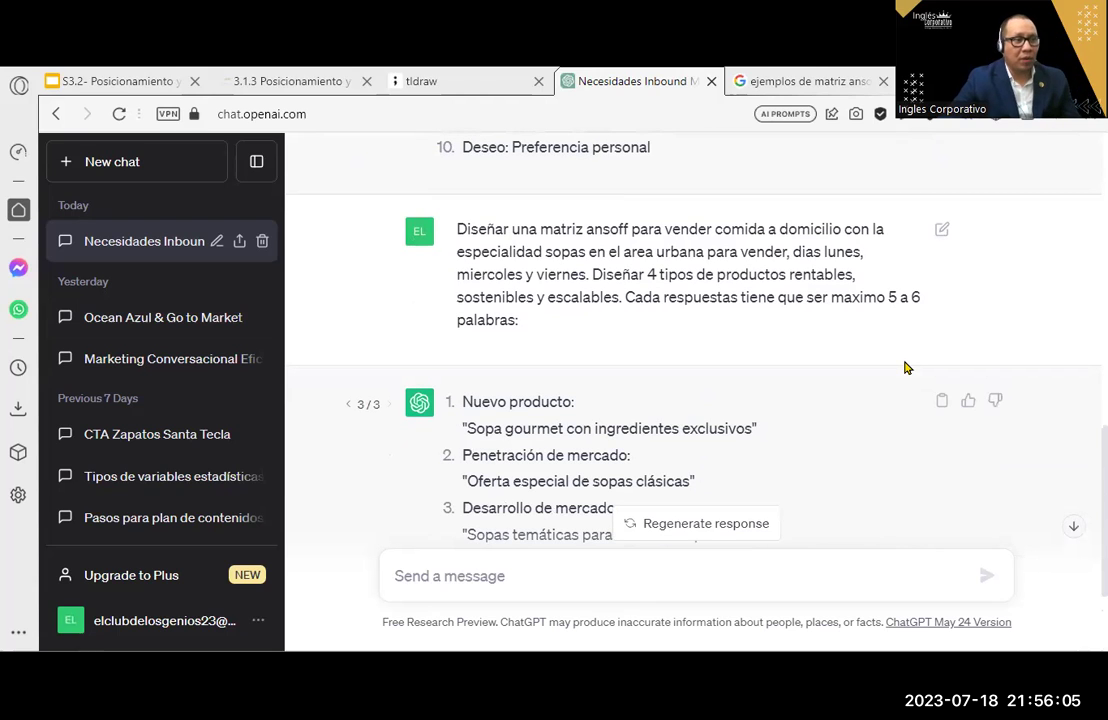
{"action": "scroll", "coordinate": [895, 292], "scroll_direction": "down", "scroll_amount": 2}
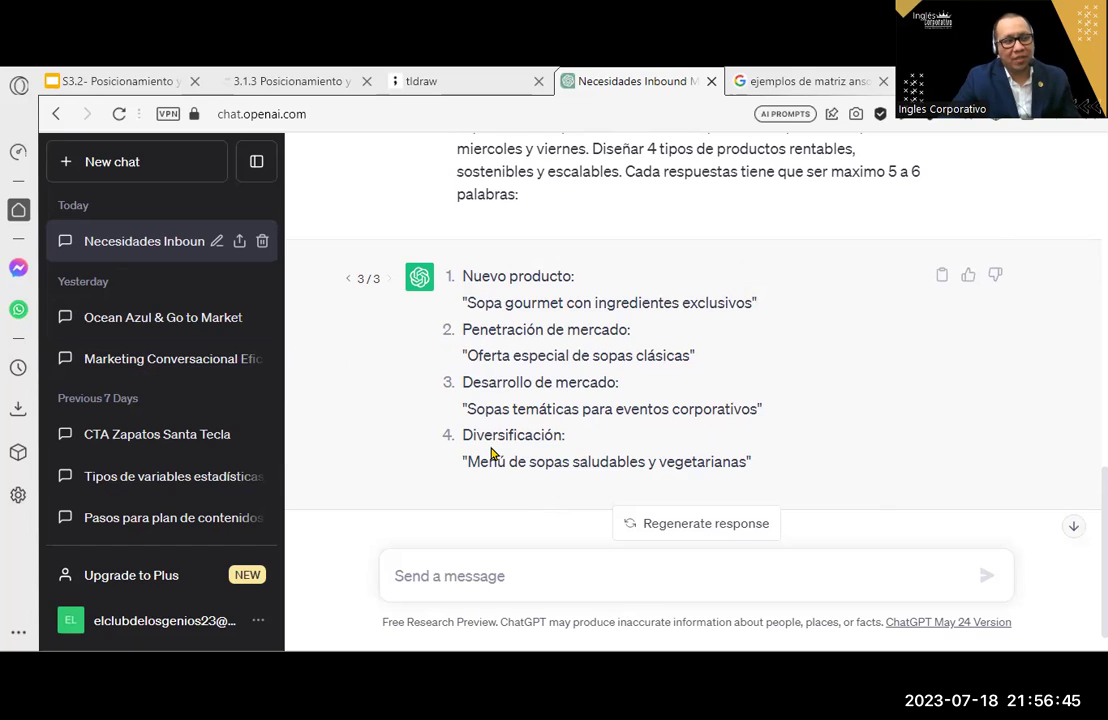
- Examine the third answer's strategies, highlighting the Diversificación item, its "Menú de sopas saludables y vegetarianas" line and the list as a whole
{"action": "left_click_drag", "start_coordinate": [462, 435], "coordinate": [760, 474]}
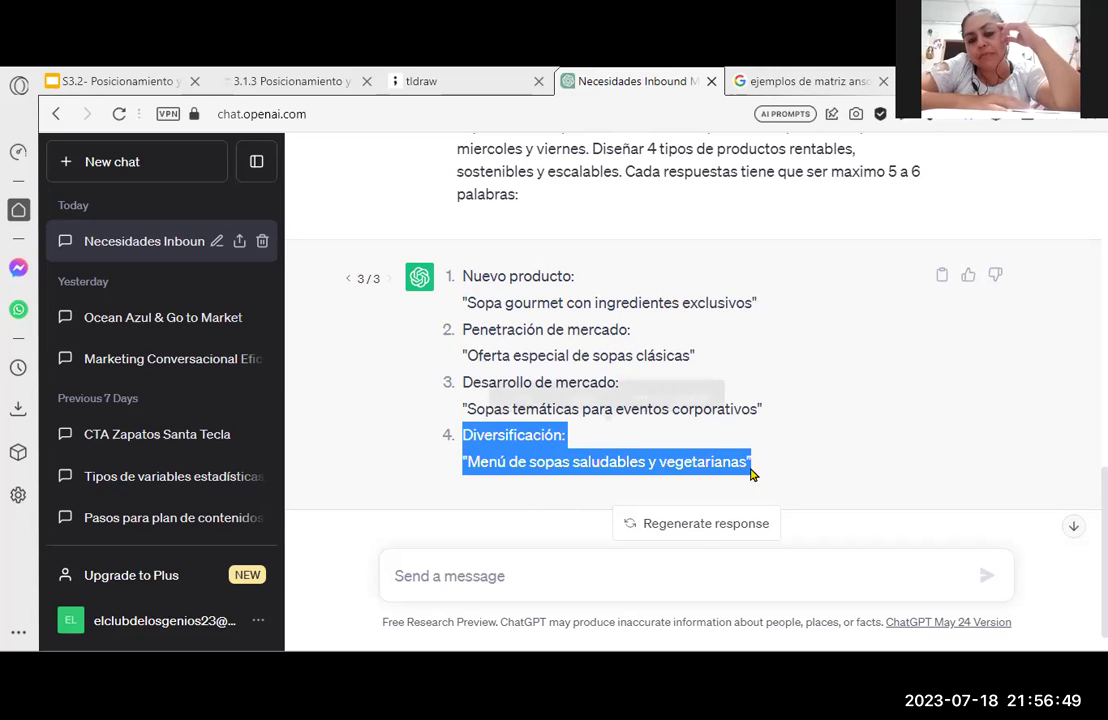
{"action": "left_click_drag", "start_coordinate": [754, 478], "coordinate": [450, 473]}
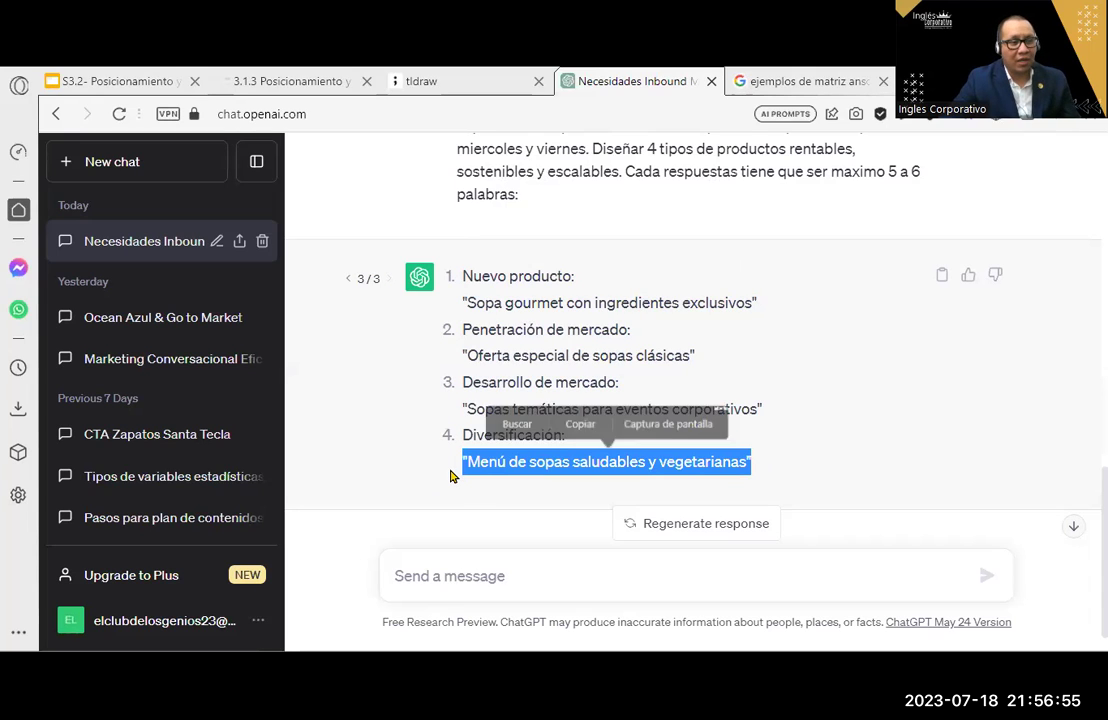
{"action": "left_click", "coordinate": [771, 460]}
{"action": "left_click_drag", "start_coordinate": [755, 461], "coordinate": [457, 277]}
{"action": "left_click", "coordinate": [465, 282]}
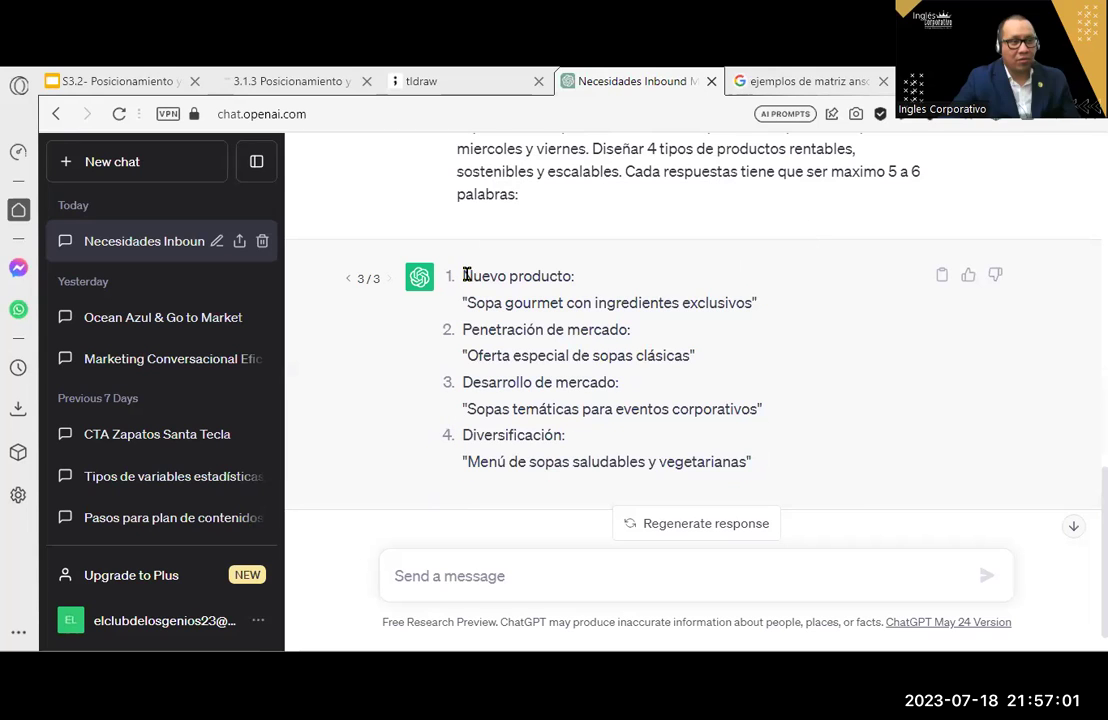
{"action": "mouse_move", "coordinate": [746, 462]}
{"action": "left_mouse_down"}
{"action": "mouse_move", "coordinate": [512, 372]}
{"action": "mouse_move", "coordinate": [480, 296]}
{"action": "mouse_move", "coordinate": [556, 500]}
{"action": "mouse_move", "coordinate": [761, 474]}
{"action": "mouse_move", "coordinate": [747, 462]}
{"action": "left_mouse_up"}
{"action": "left_click", "coordinate": [747, 460]}
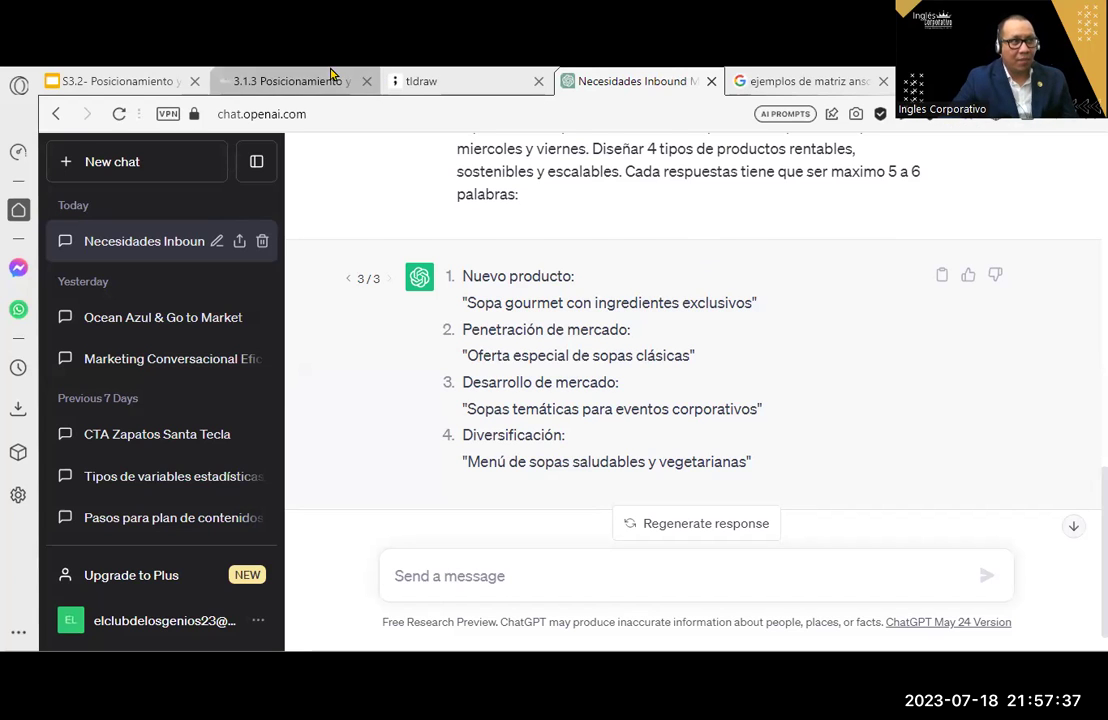
- Look over the 3.1.3 Posicionamiento course page and the tldraw board, and switch to the S3.2 presentation in Google Slides
{"action": "left_click", "coordinate": [334, 72]}
{"action": "scroll", "coordinate": [705, 440], "scroll_direction": "up", "scroll_amount": 2}
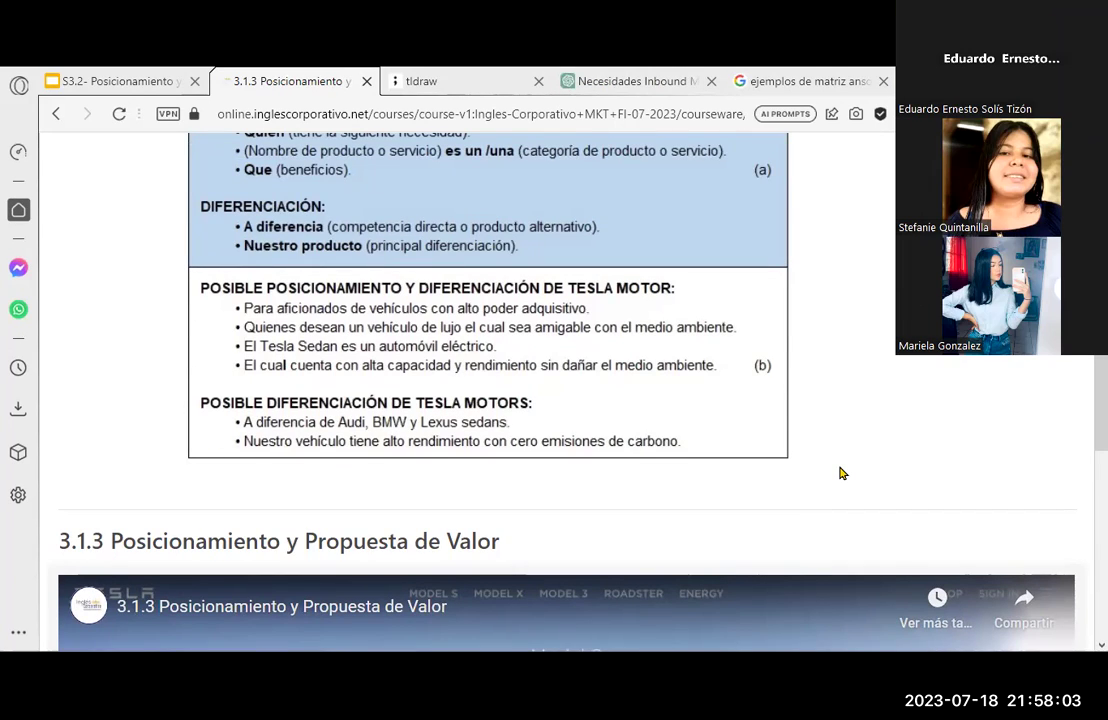
{"action": "left_click", "coordinate": [475, 78]}
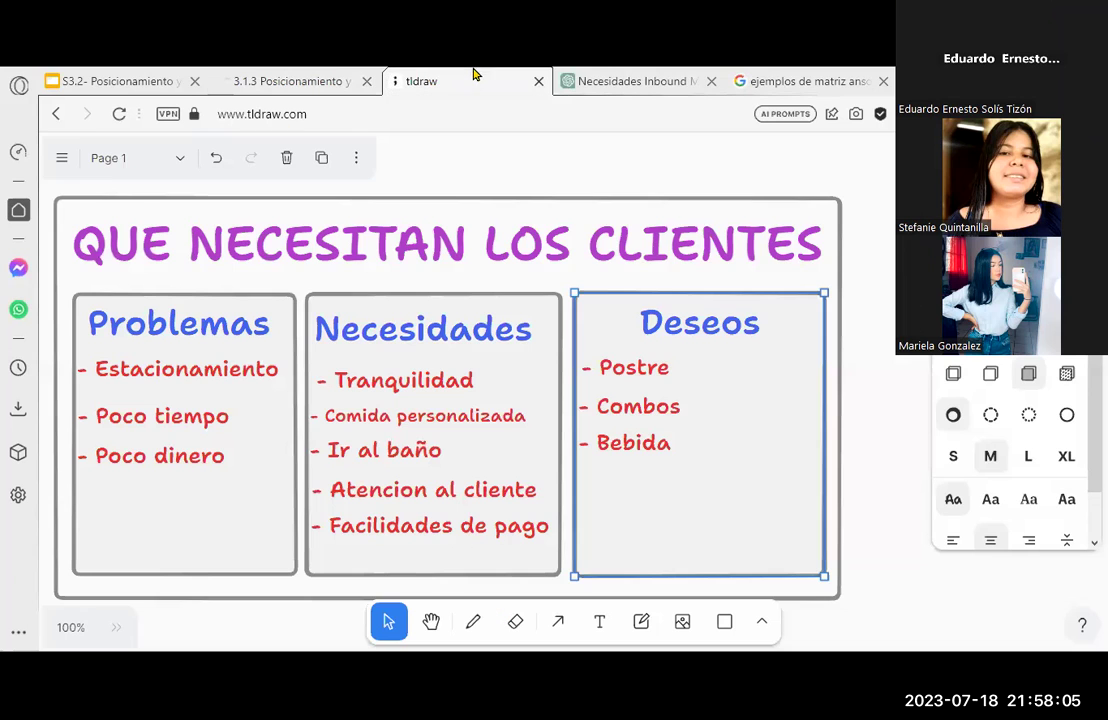
{"action": "left_click", "coordinate": [143, 77]}
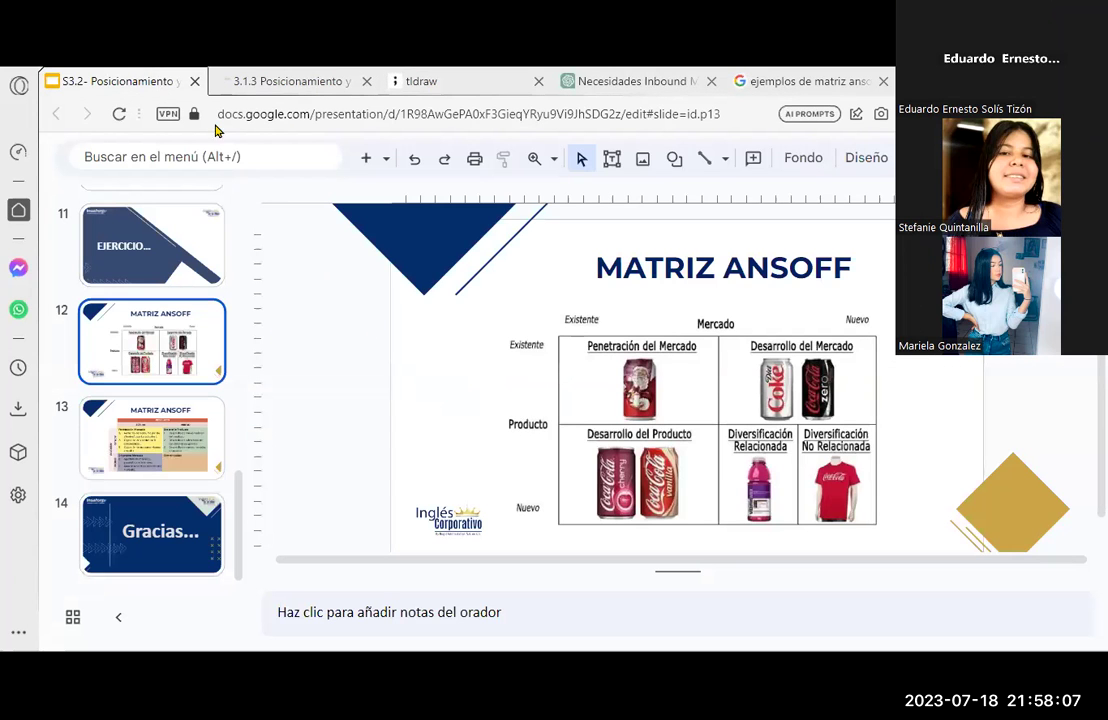